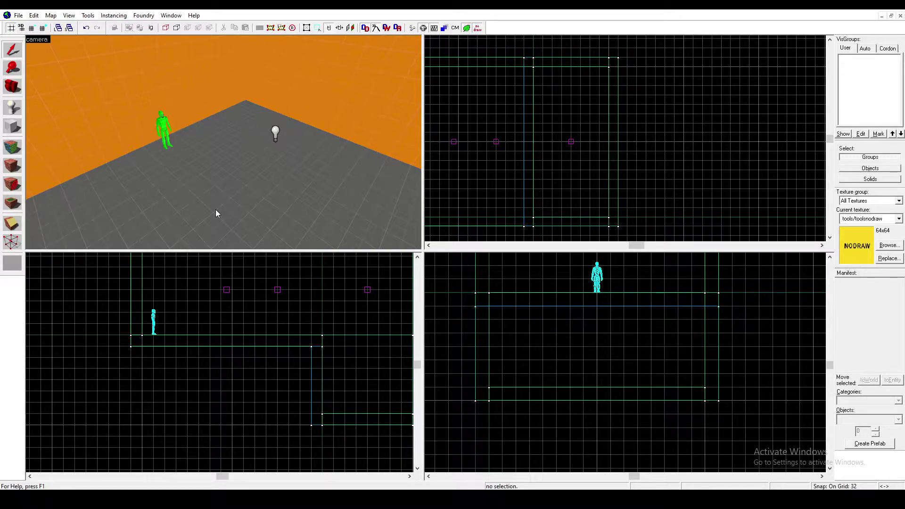
# Step: Create a nodraw block 256 by 512 by 192 units that fills the sunken pit beside the floor
pyautogui.press('w')
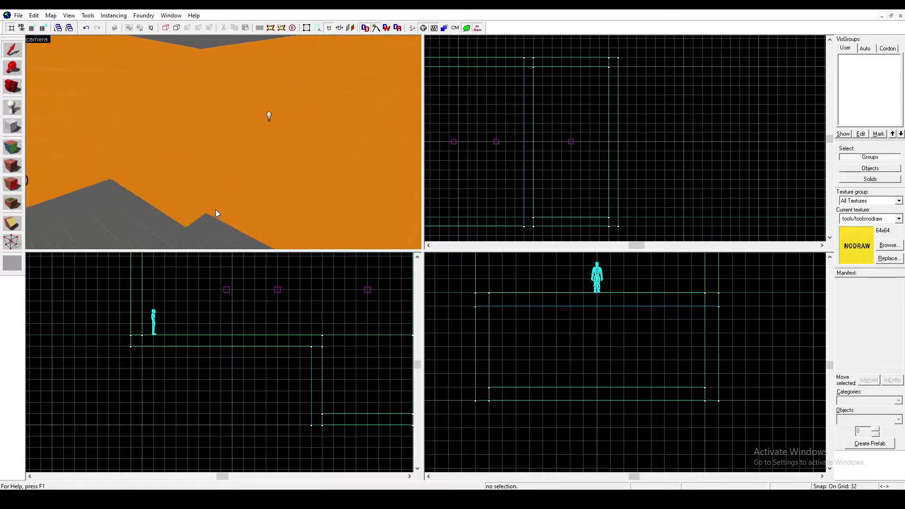
pyautogui.press('w')
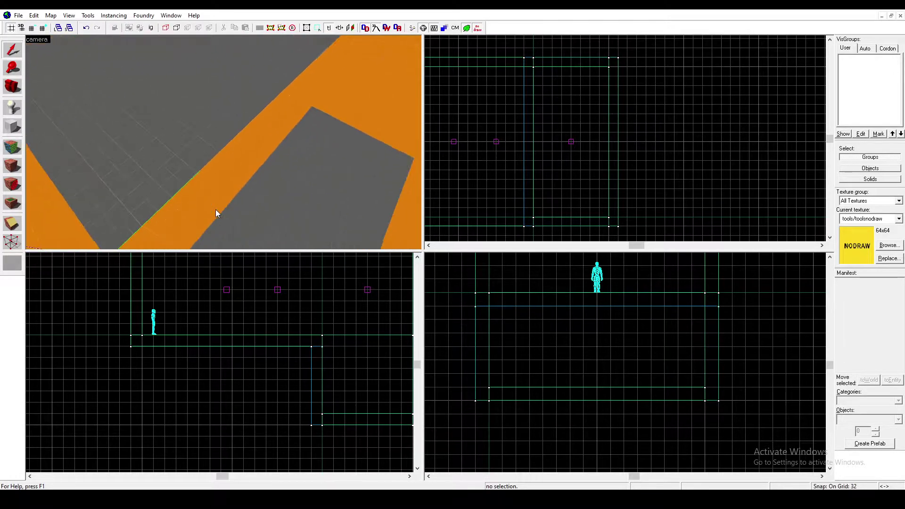
pyautogui.press('Right')
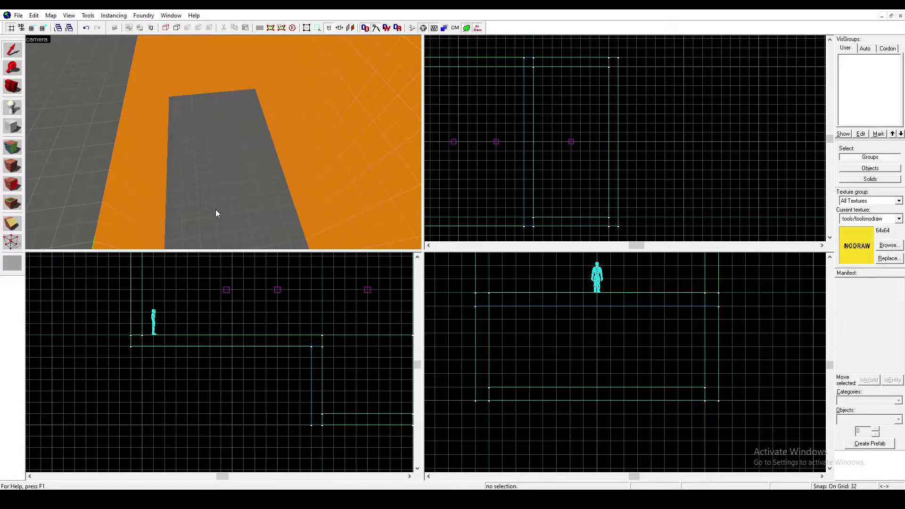
pyautogui.click(12, 126)
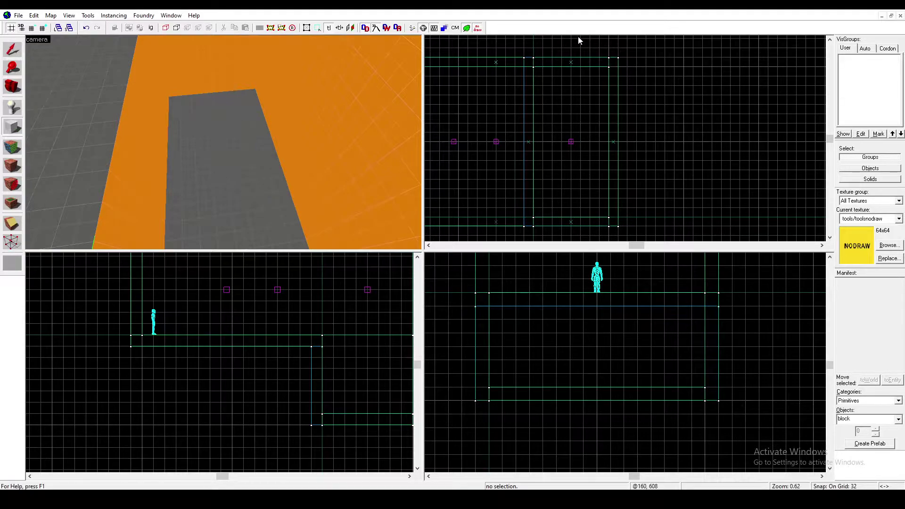
pyautogui.scroll(2, 559, 78)
pyautogui.moveTo(554, 75); pyautogui.dragTo(621, 205)
pyautogui.scroll(-3, 274, 107)
pyautogui.scroll(4, 273, 107)
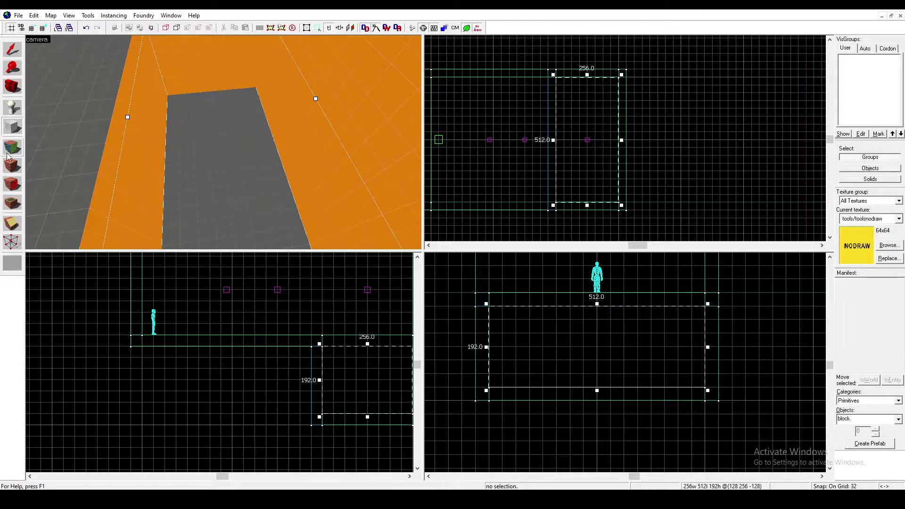
pyautogui.scroll(-2, 267, 97)
pyautogui.press('Return')
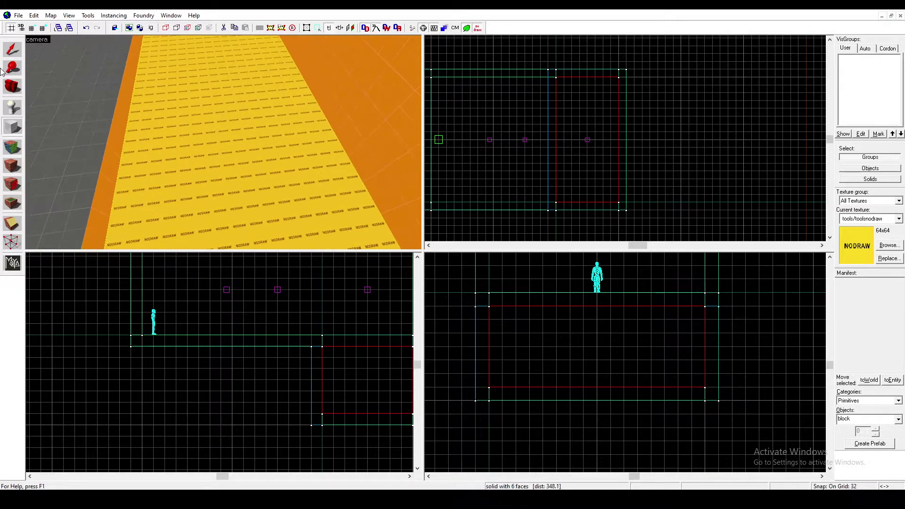
# Step: Apply the nature/toxicslime002a texture to the top face of the block in the pit
pyautogui.click(6, 58)
pyautogui.scroll(-2, 265, 145)
pyautogui.scroll(3, 203, 142)
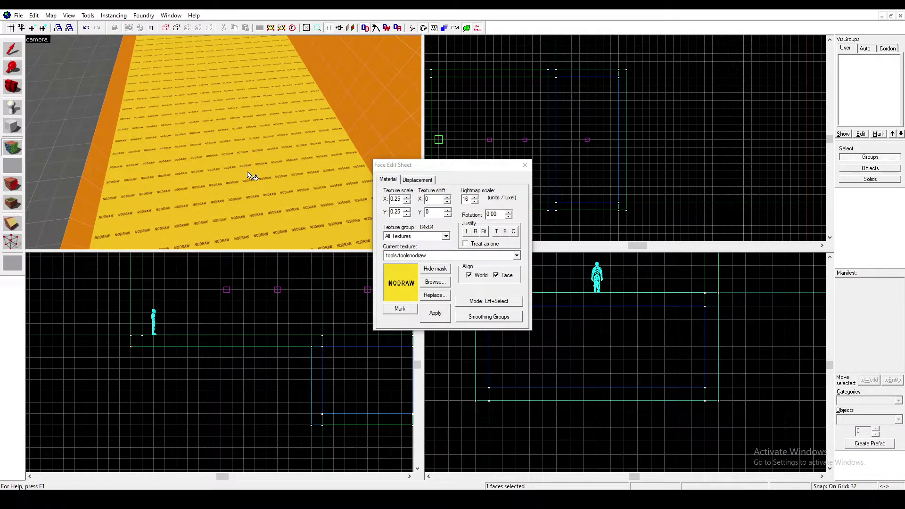
pyautogui.click(435, 282)
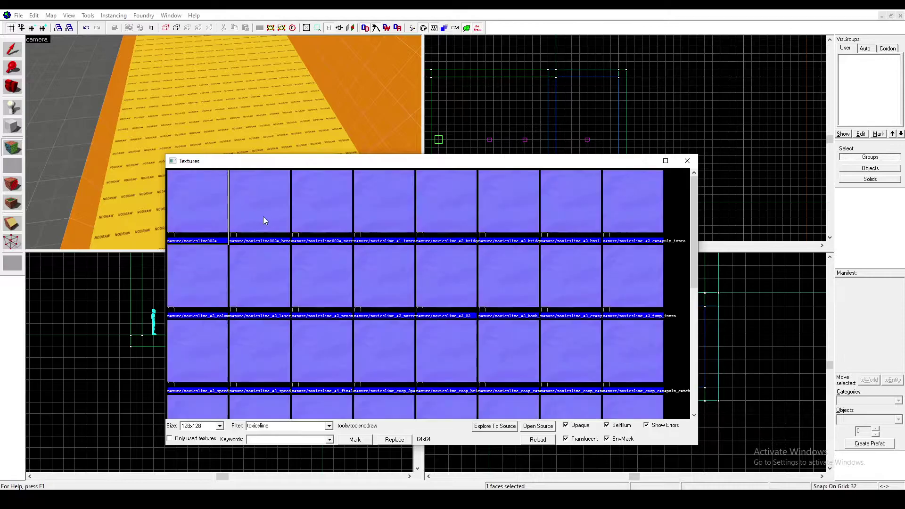
pyautogui.scroll(-4, 502, 280)
pyautogui.scroll(4, 279, 318)
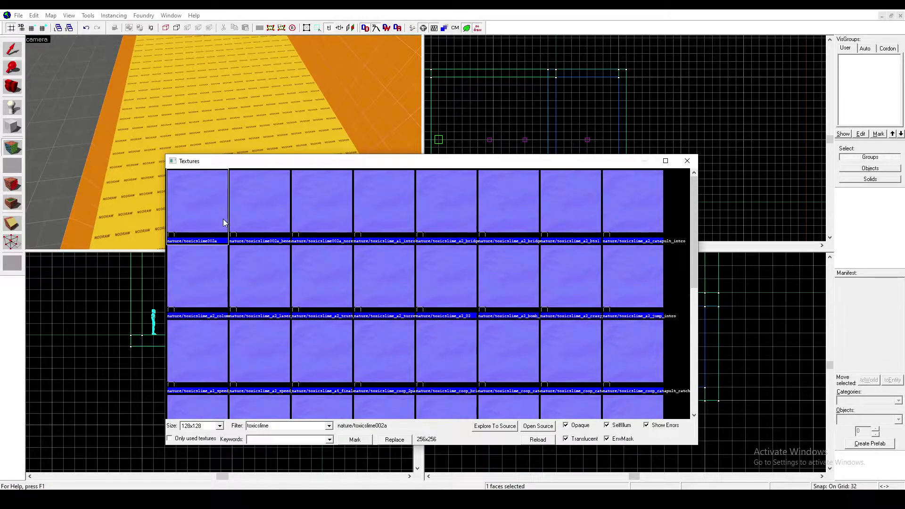
pyautogui.doubleClick(223, 219)
pyautogui.click(439, 316)
pyautogui.click(524, 164)
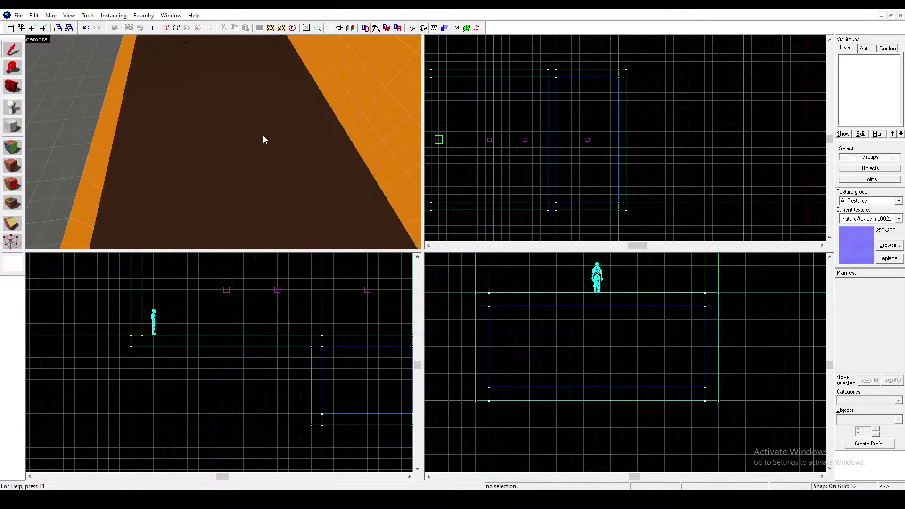
# Step: Examine the slime block's surface and its fit against the pit walls and floor edge from several angles
pyautogui.scroll(2, 288, 123)
pyautogui.scroll(-1, 287, 123)
pyautogui.click(250, 129)
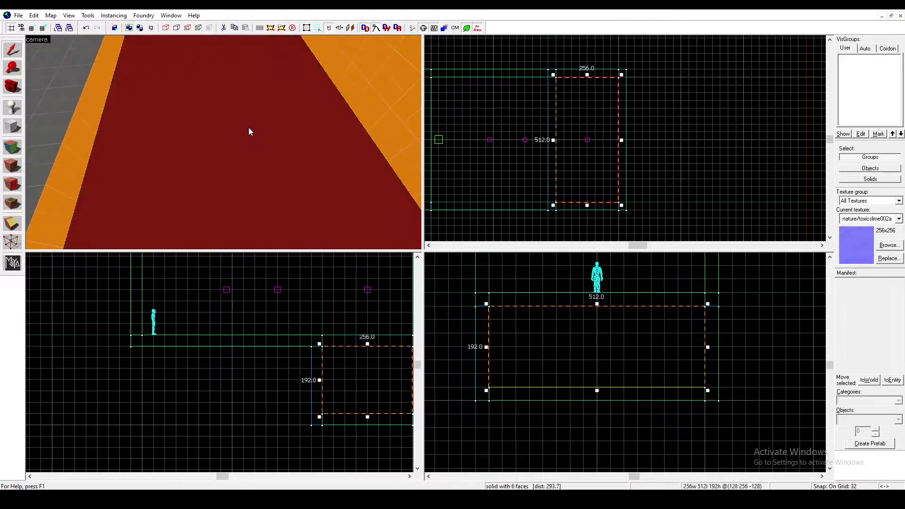
pyautogui.scroll(-7, 239, 125)
pyautogui.click(338, 111)
pyautogui.scroll(7, 348, 107)
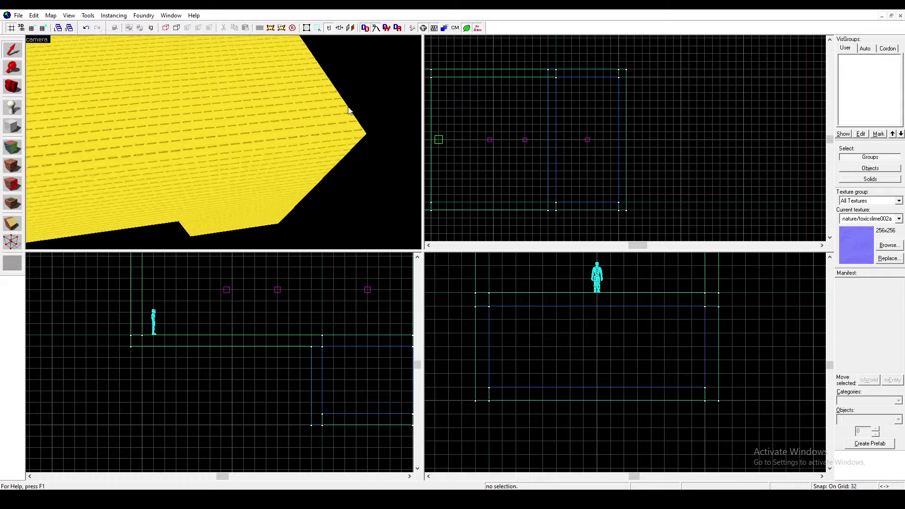
pyautogui.press('Up')
pyautogui.press('Right')
pyautogui.press('s')
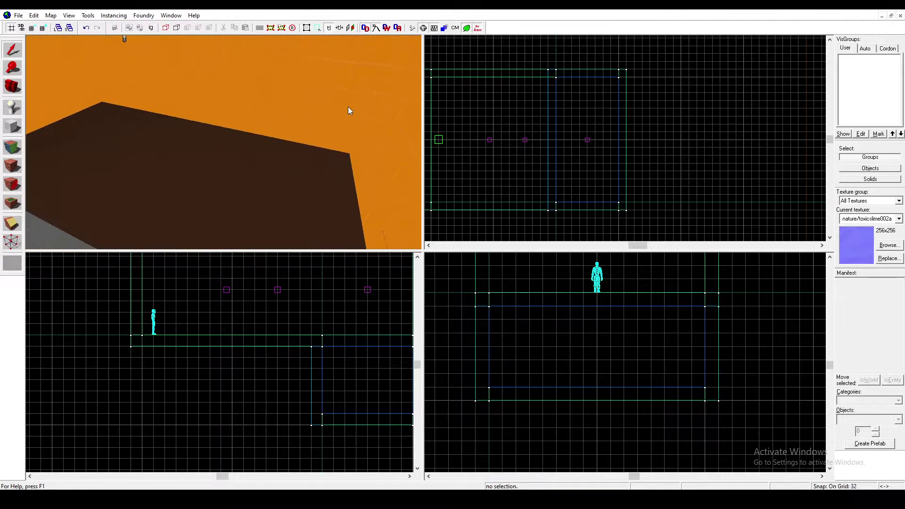
pyautogui.press('w')
pyautogui.press('s')
pyautogui.press('a')
pyautogui.press('d')
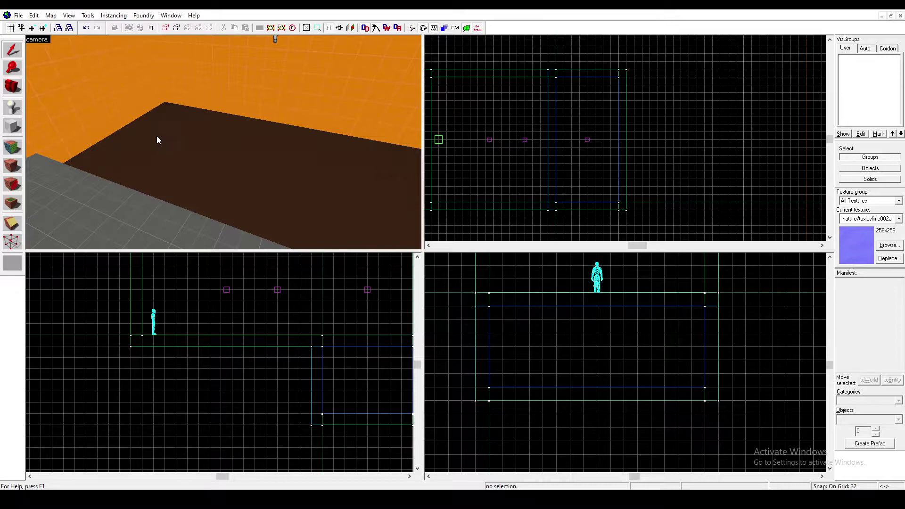
pyautogui.press('w')
pyautogui.press('Left')
pyautogui.press('s')
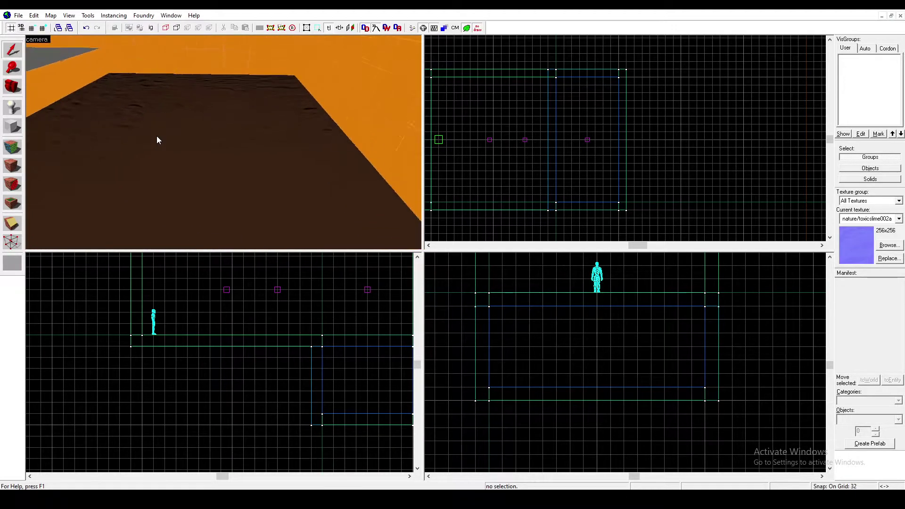
pyautogui.press('s')
pyautogui.press('a')
pyautogui.press('Left')
pyautogui.press('w')
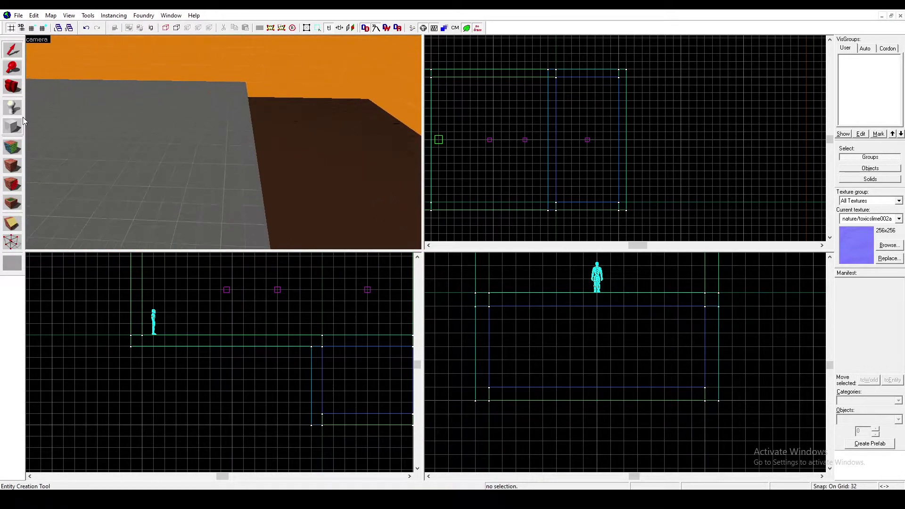
pyautogui.press('s')
pyautogui.press('a')
pyautogui.press('w')
pyautogui.press('d')
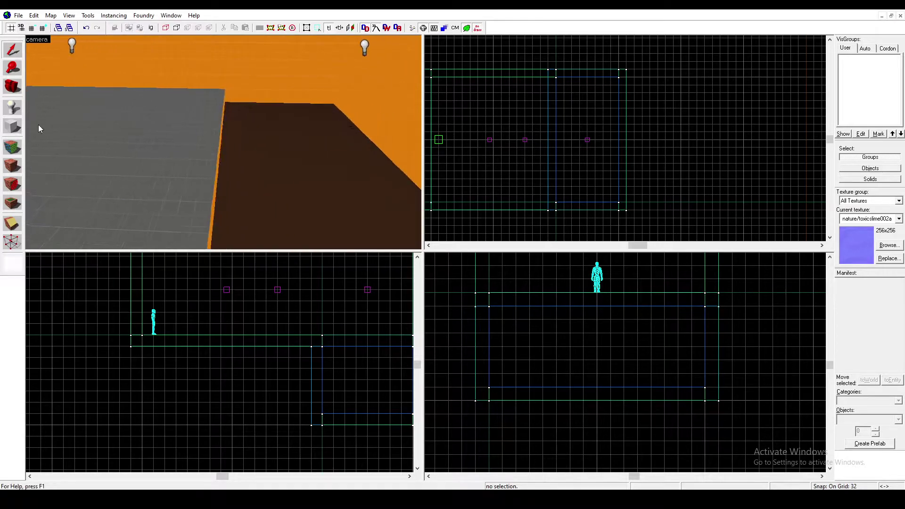
pyautogui.press('s')
pyautogui.press('d')
pyautogui.press('a')
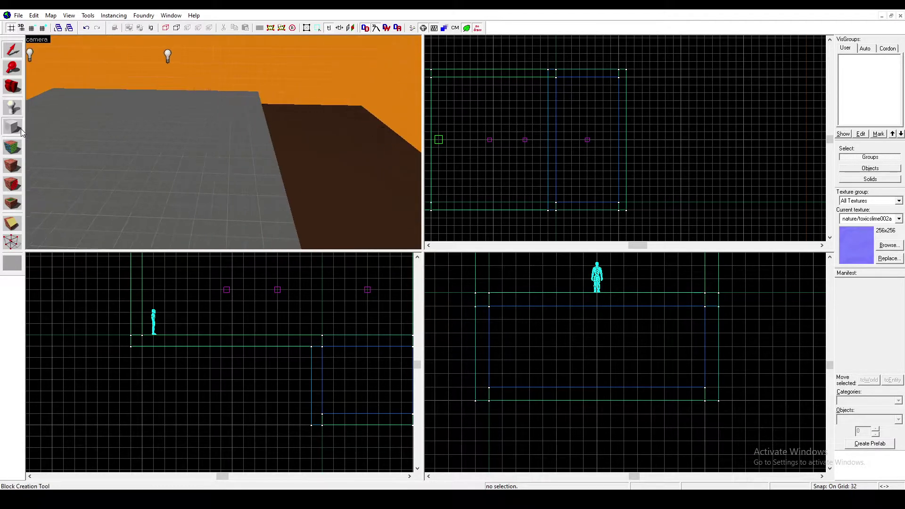
# Step: Start a new block and choose tools/toolstrigger as its texture, filtering the textures by "trigger"
pyautogui.click(20, 128)
pyautogui.click(888, 246)
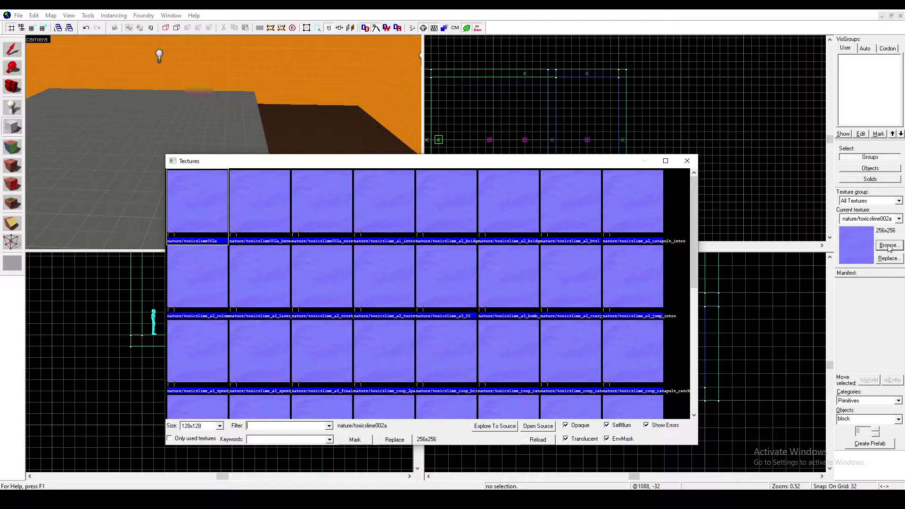
pyautogui.write('trigger')
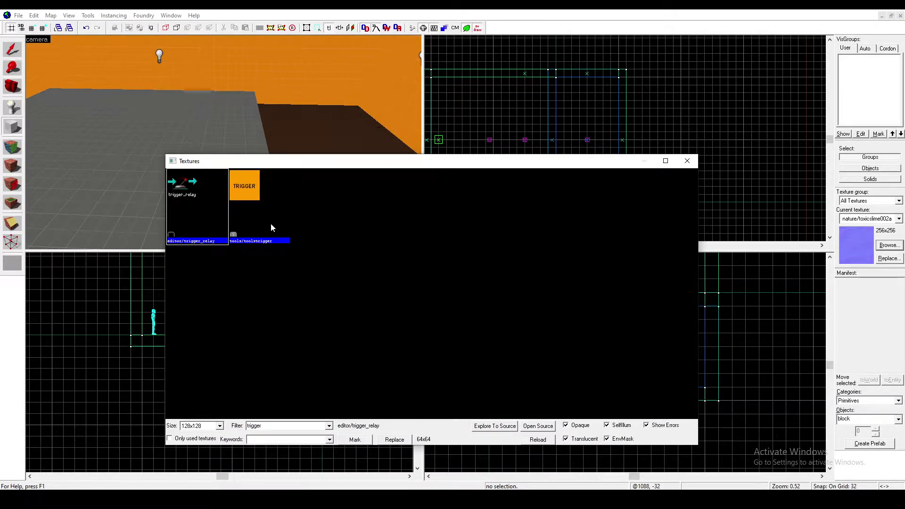
pyautogui.doubleClick(271, 224)
# Step: Create a trigger block 256 by 512 by 160 units inside the slime pit, with its top 32 units below the slime surface
pyautogui.scroll(-3, 566, 75)
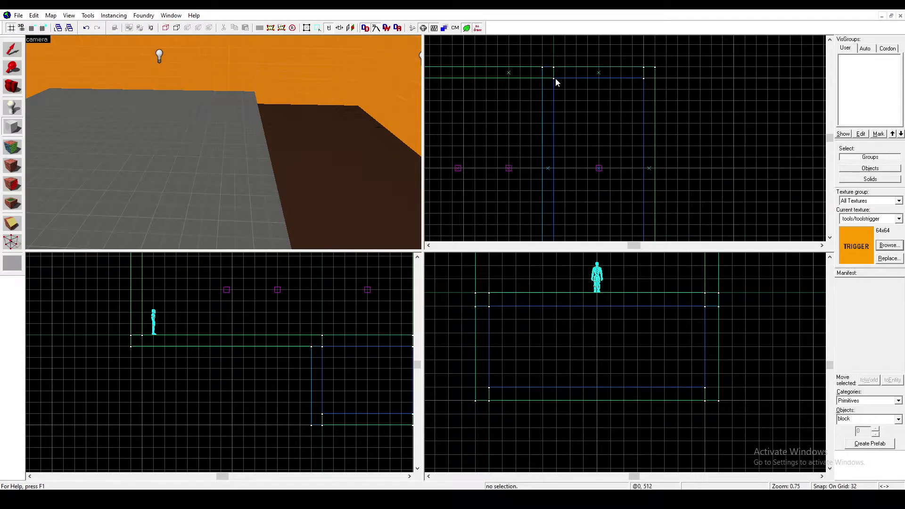
pyautogui.moveTo(592, 92); pyautogui.dragTo(627, 146)
pyautogui.scroll(1, 626, 146)
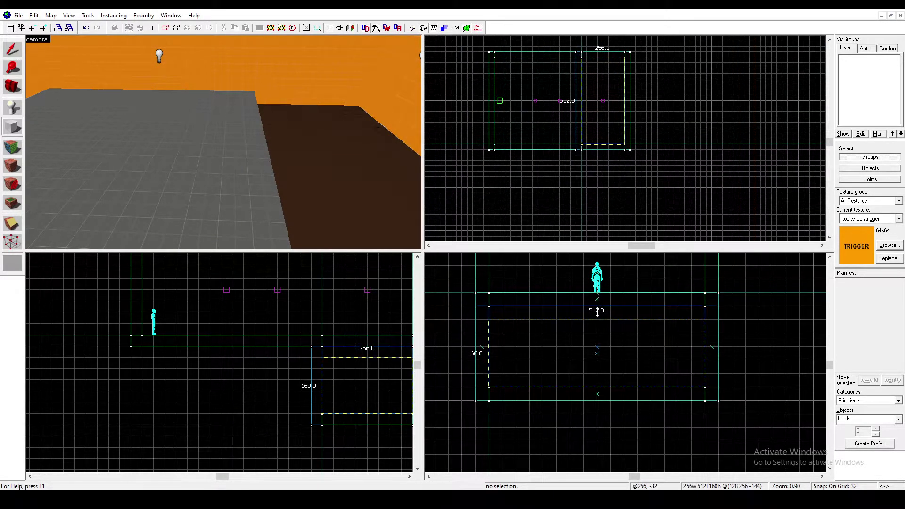
pyautogui.press('Return')
pyautogui.scroll(5, 315, 121)
pyautogui.scroll(5, 315, 120)
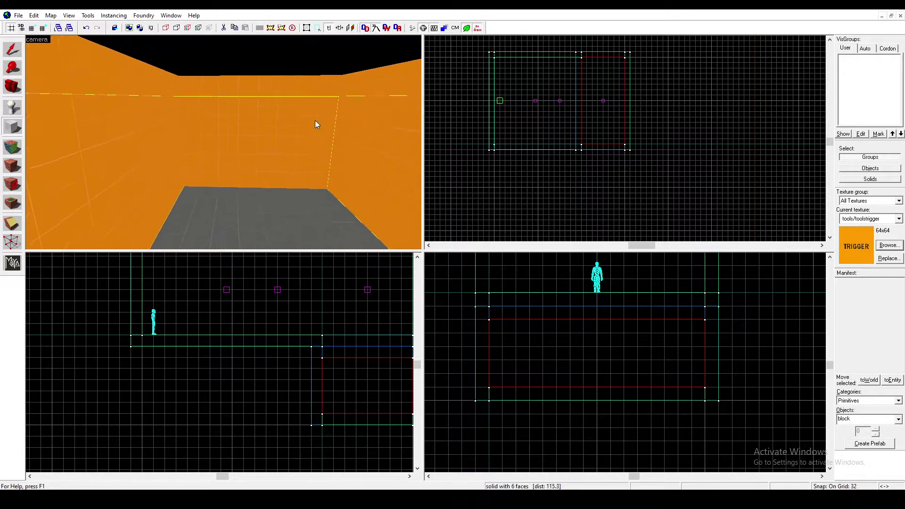
# Step: Tie the trigger block to an entity and set its class to trigger_hurt
pyautogui.click(13, 49)
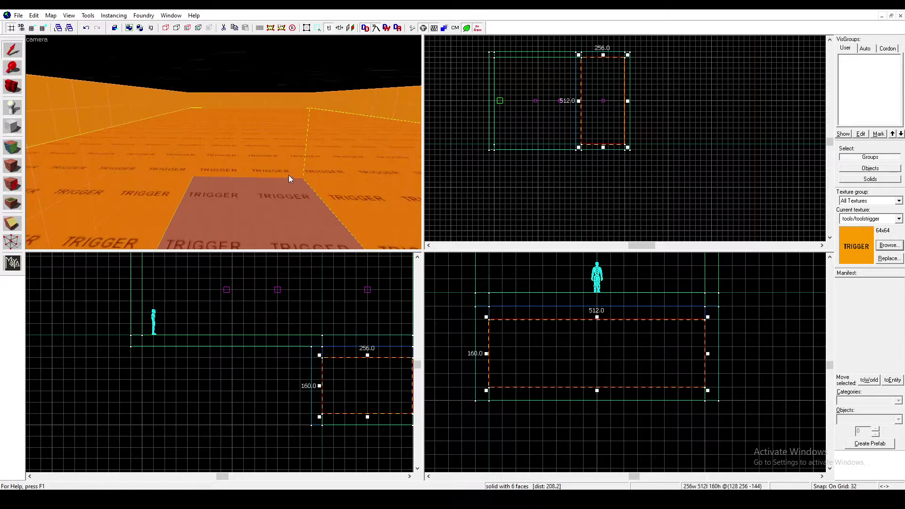
pyautogui.hotkey('alt', 'Return')
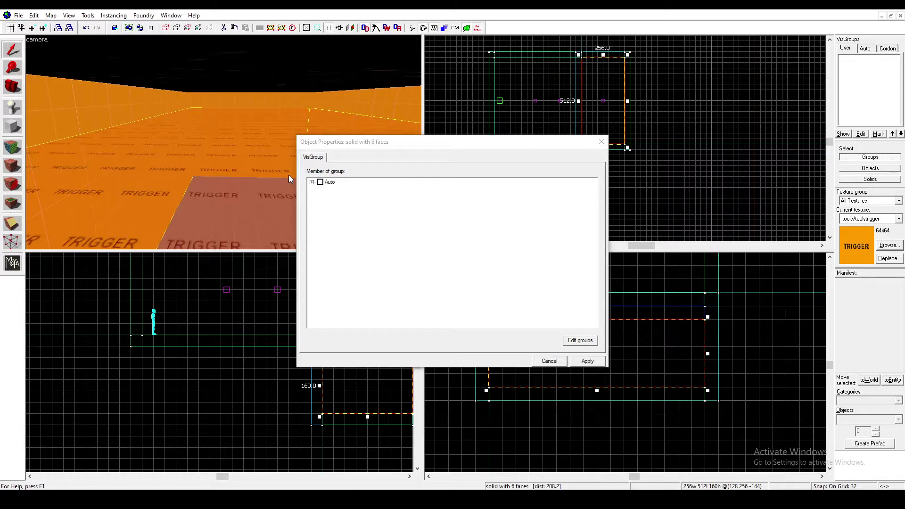
pyautogui.hotkey('ctrl', 't')
pyautogui.click(357, 178)
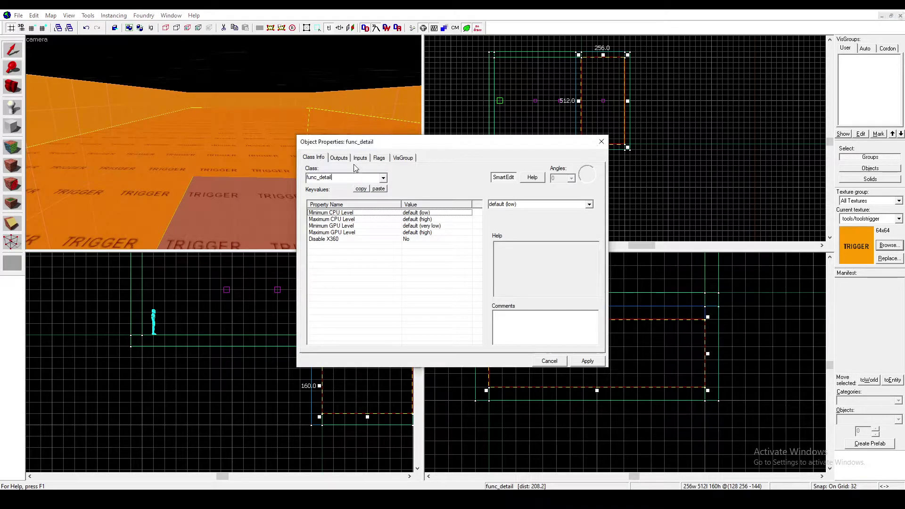
pyautogui.press('BackSpace')
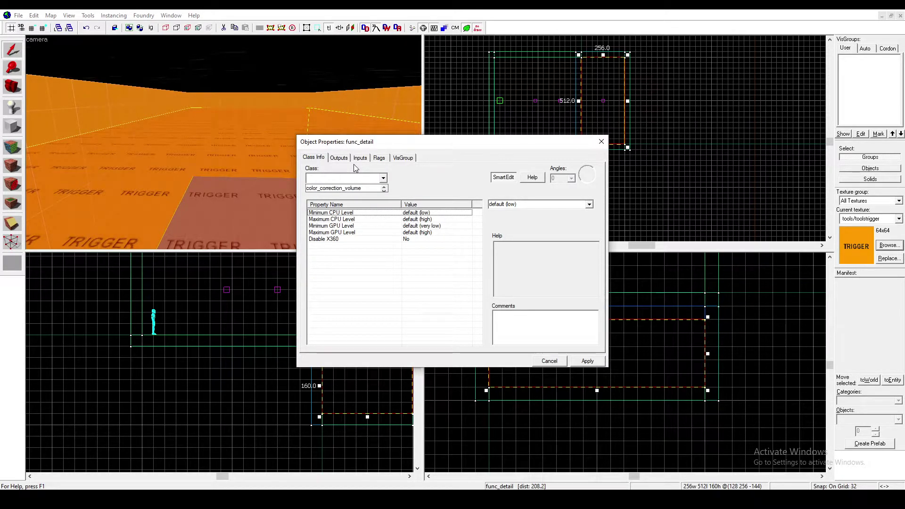
pyautogui.write('trigger')
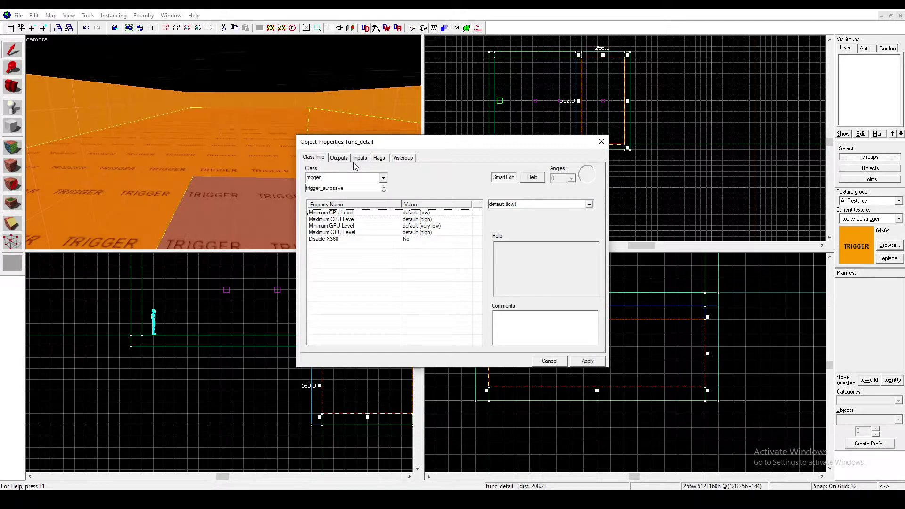
pyautogui.write('+hurt')
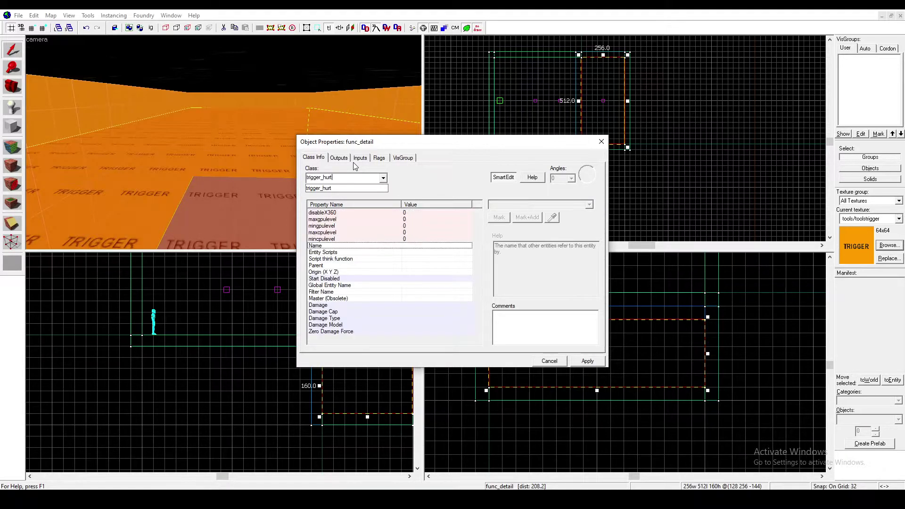
pyautogui.press('Return')
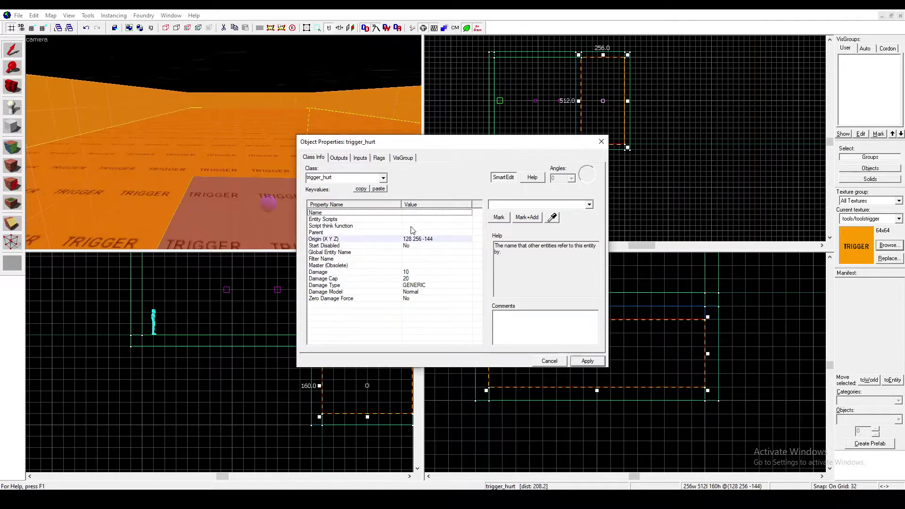
# Step: Name the trigger_hurt entity slimehurt1 and apply the change
pyautogui.click(518, 203)
pyautogui.write('slimehu')
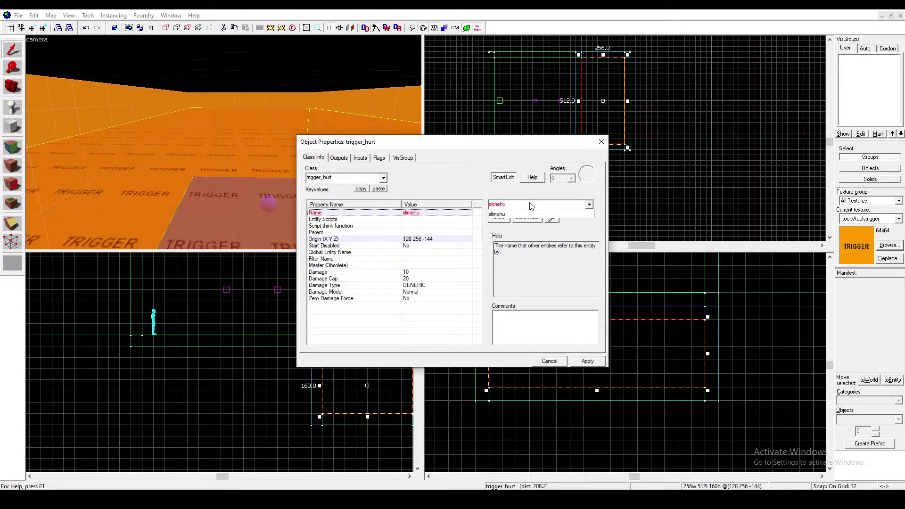
pyautogui.write('rt1')
pyautogui.press('Return')
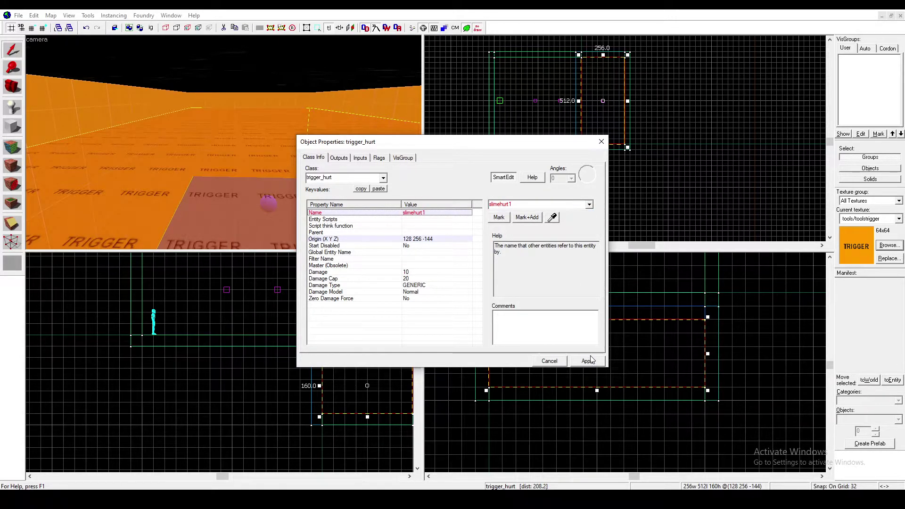
pyautogui.click(593, 362)
# Step: Set the Damage of slimehurt1 to 1000 and apply it
pyautogui.click(356, 273)
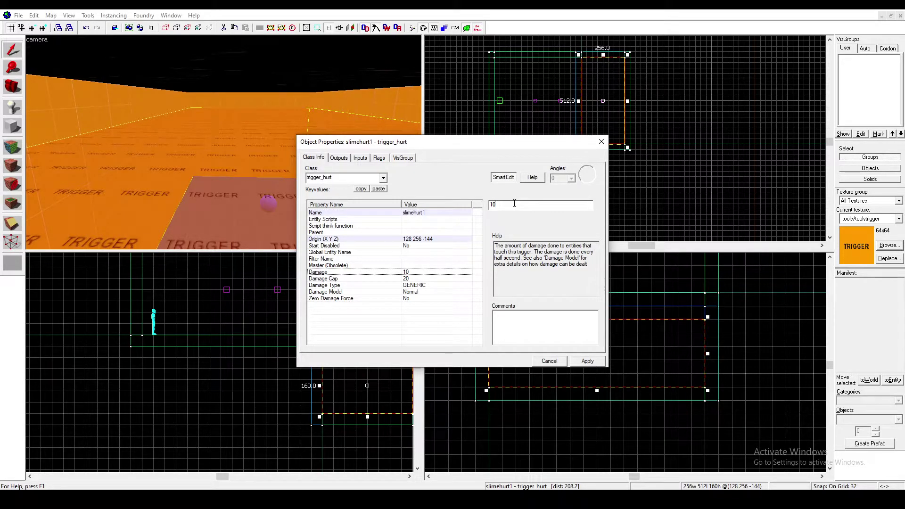
pyautogui.write('00')
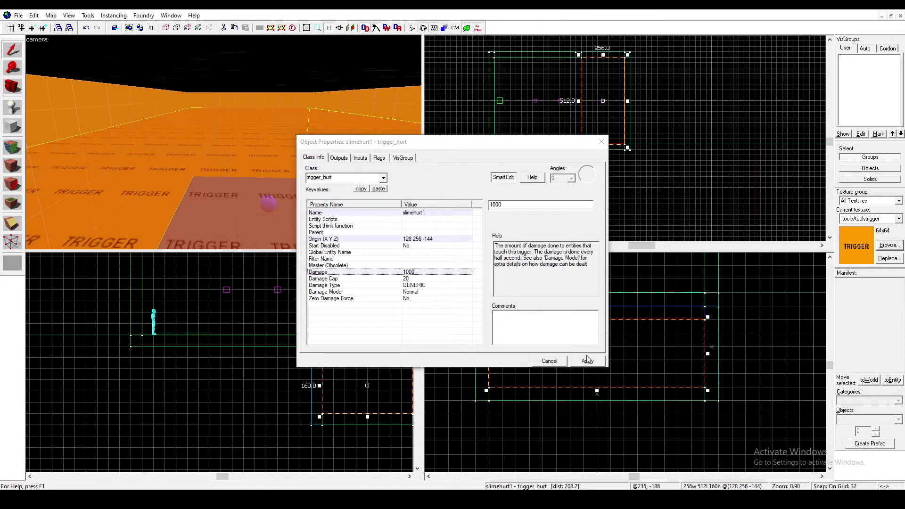
pyautogui.click(588, 361)
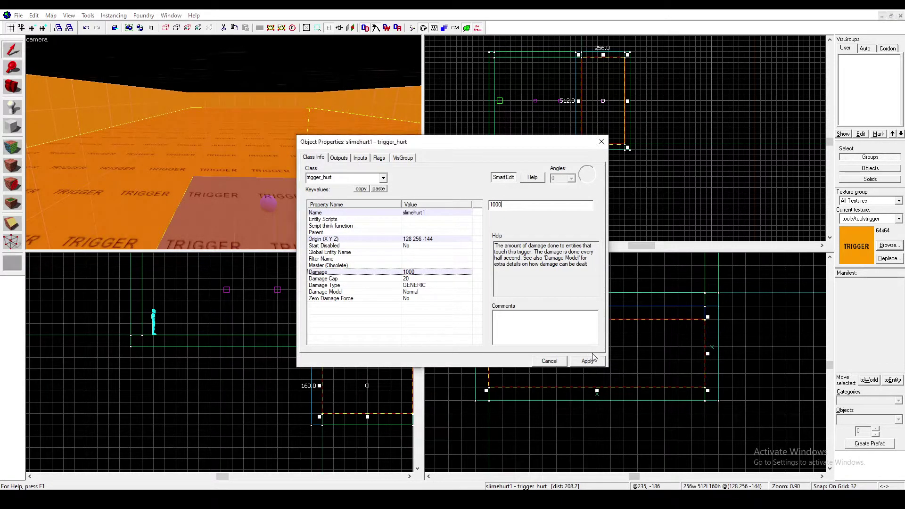
# Step: Set the Damage Cap of slimehurt1 to 1000 and apply it
pyautogui.click(429, 280)
pyautogui.doubleClick(514, 207)
pyautogui.press('BackSpace')
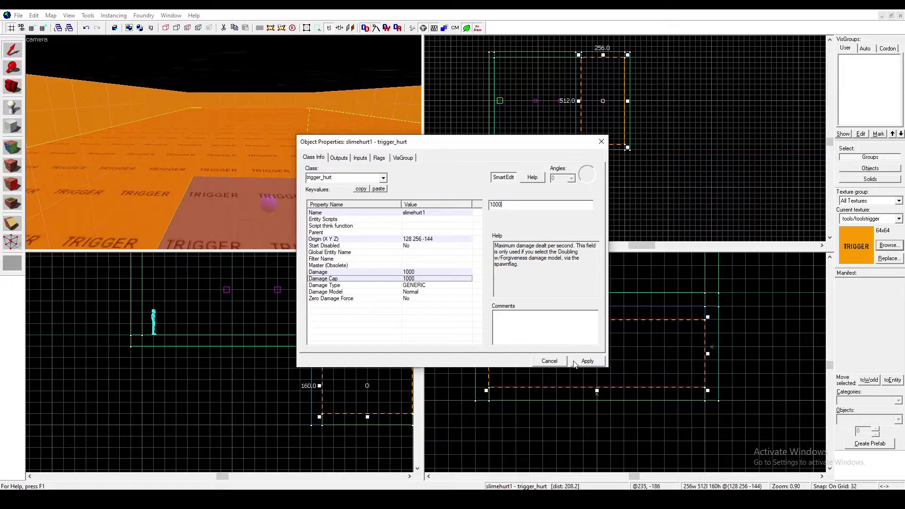
pyautogui.click(588, 361)
# Step: Examine the flags of slimehurt1 that decide what the trigger affects, and close its properties
pyautogui.click(380, 159)
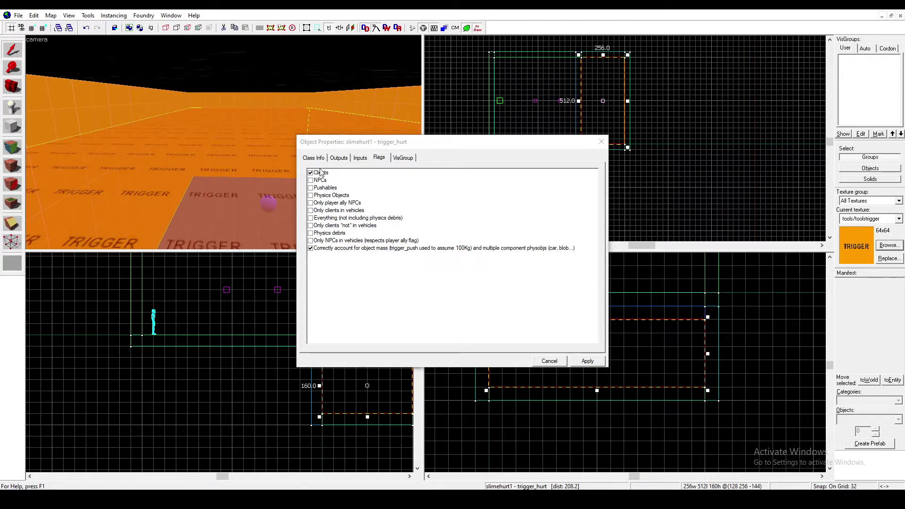
pyautogui.click(324, 187)
pyautogui.click(311, 203)
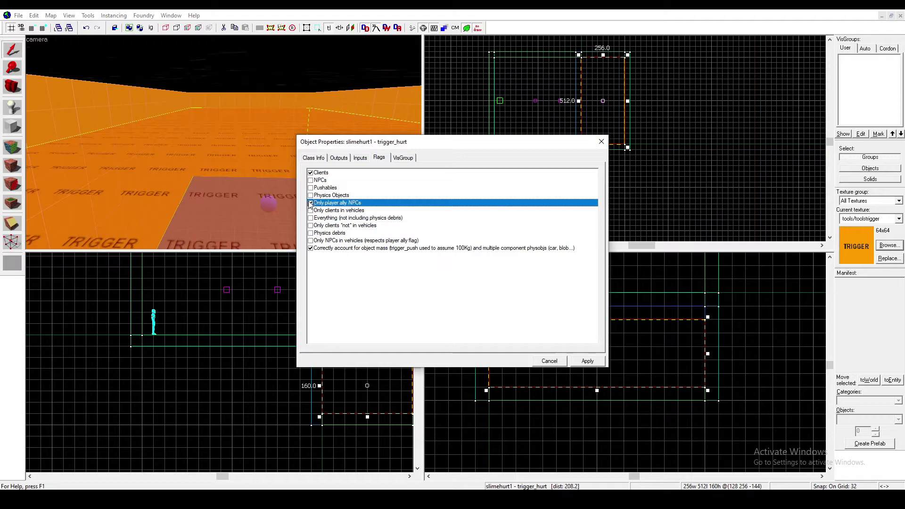
pyautogui.click(314, 157)
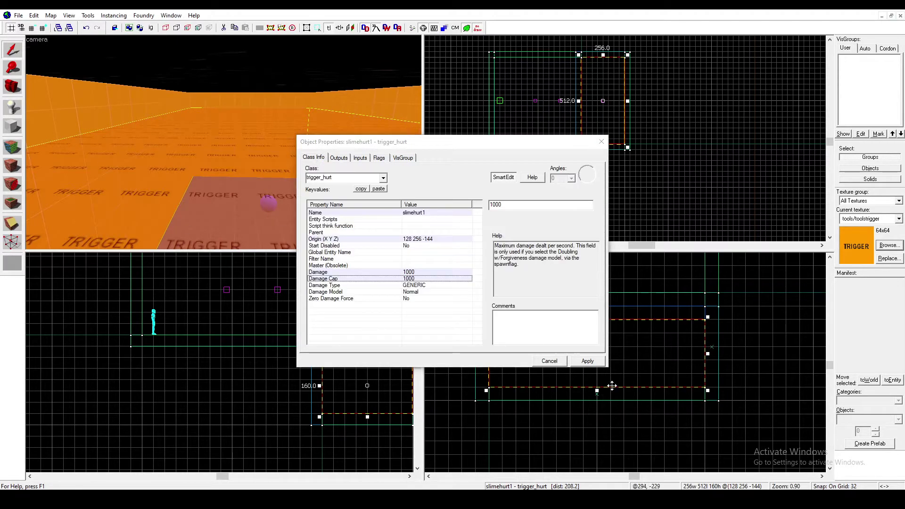
pyautogui.click(562, 359)
# Step: Compile the map and run it in Portal 2 to test the slime pit
pyautogui.press('z')
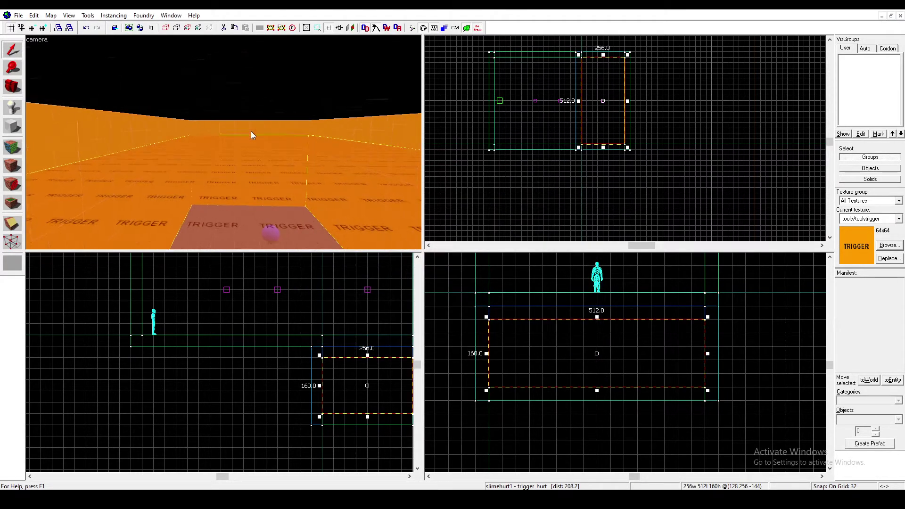
pyautogui.press('s')
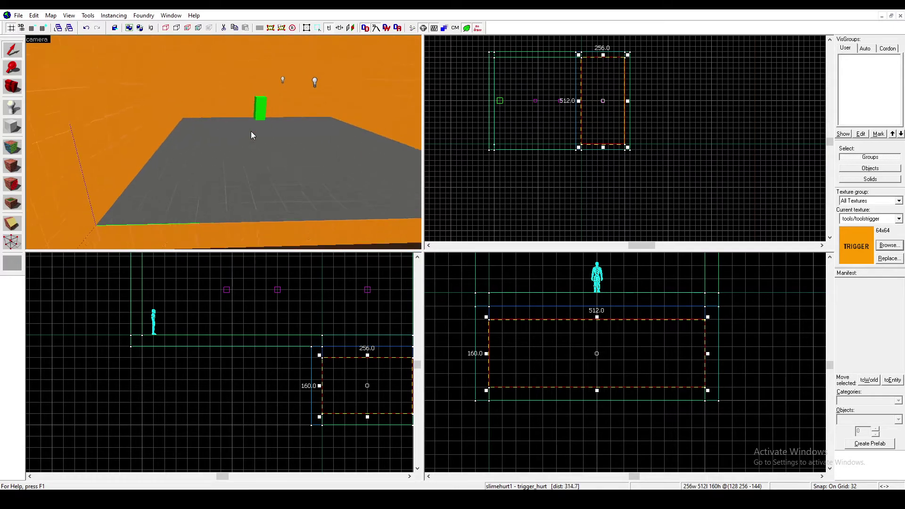
pyautogui.press('a')
pyautogui.press('s')
pyautogui.press('z')
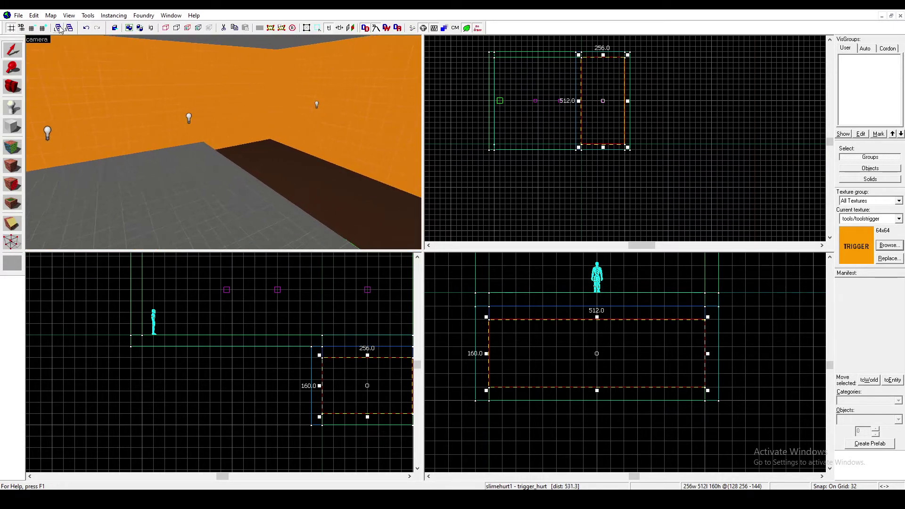
pyautogui.click(24, 17)
pyautogui.click(71, 143)
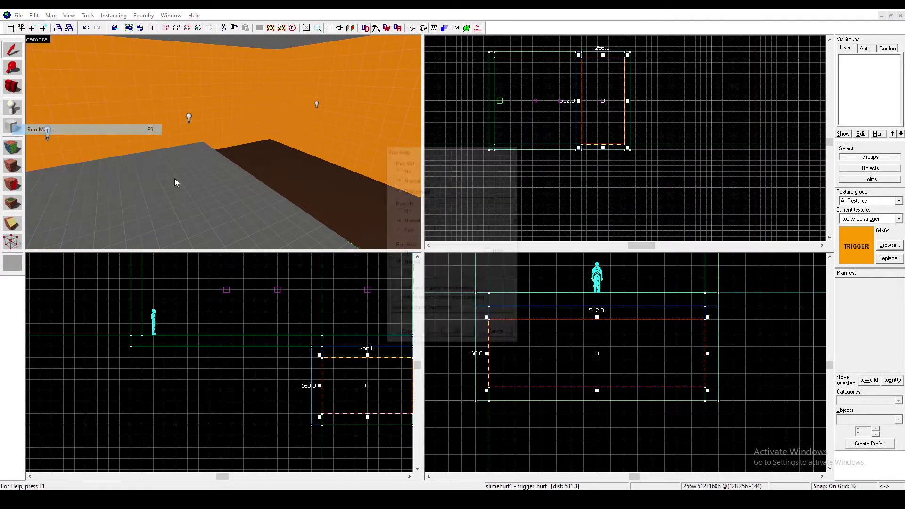
pyautogui.click(461, 335)
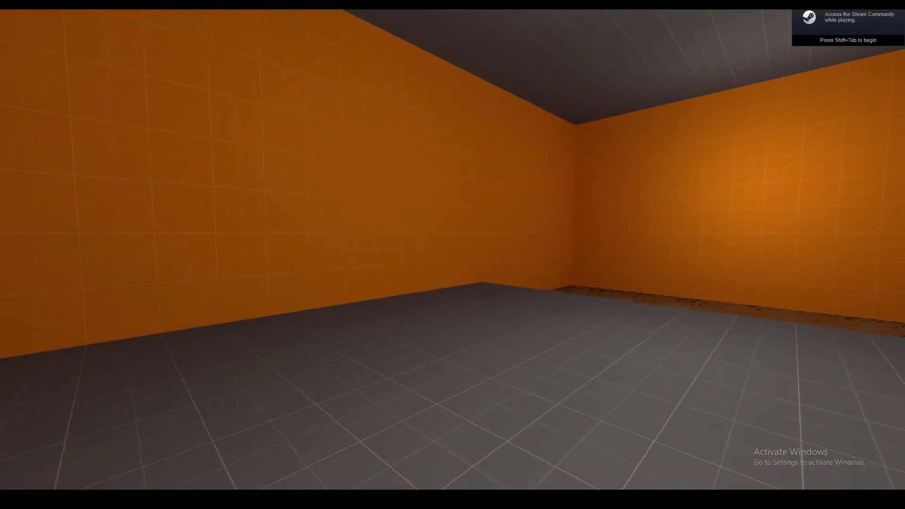
# Step: Walk to the slime pit in the running map, inspect its surface, and enter it to test the trigger_hurt
pyautogui.press('w')
pyautogui.press('w')
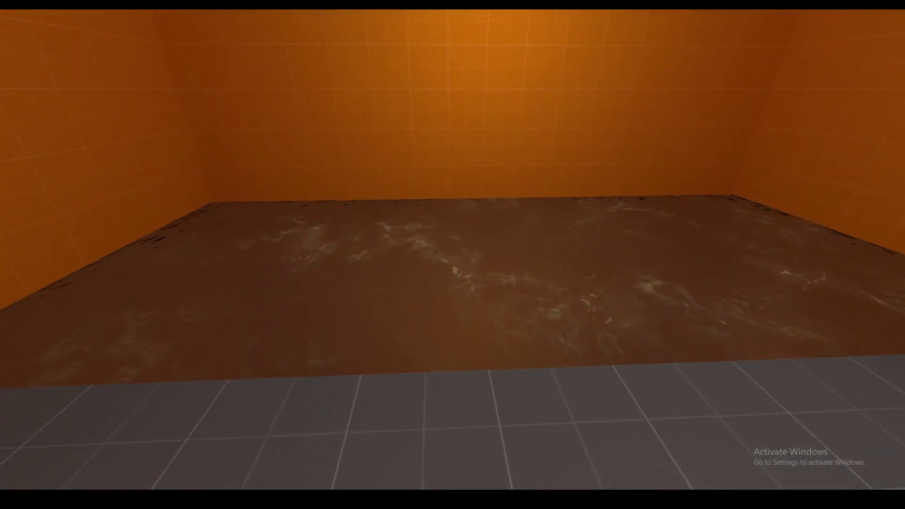
pyautogui.press('s')
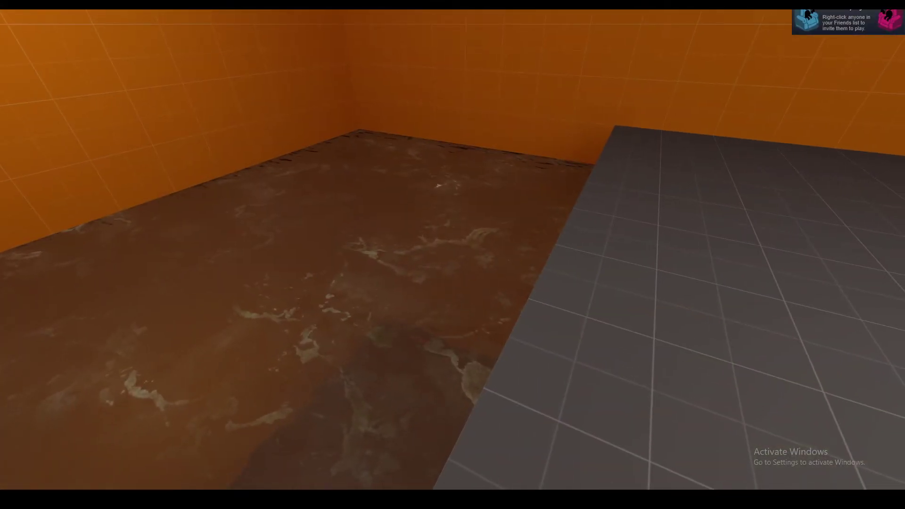
pyautogui.press('a')
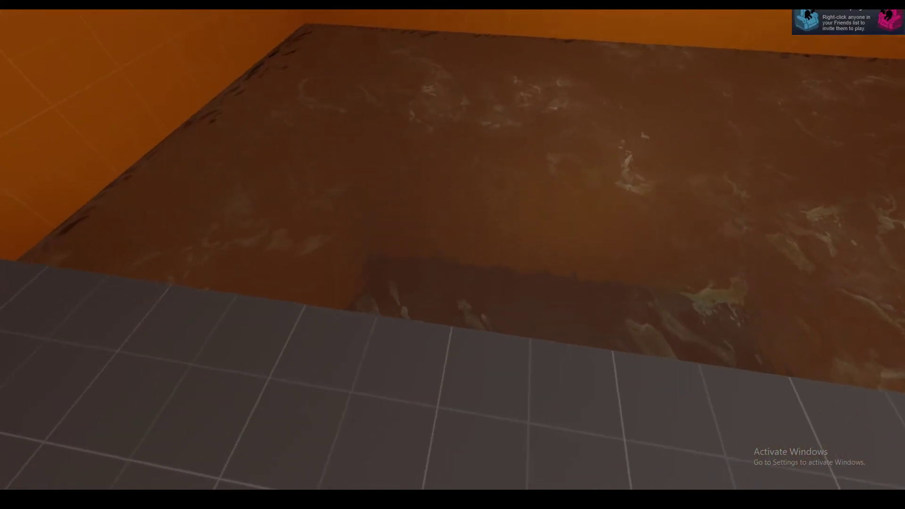
pyautogui.press('w')
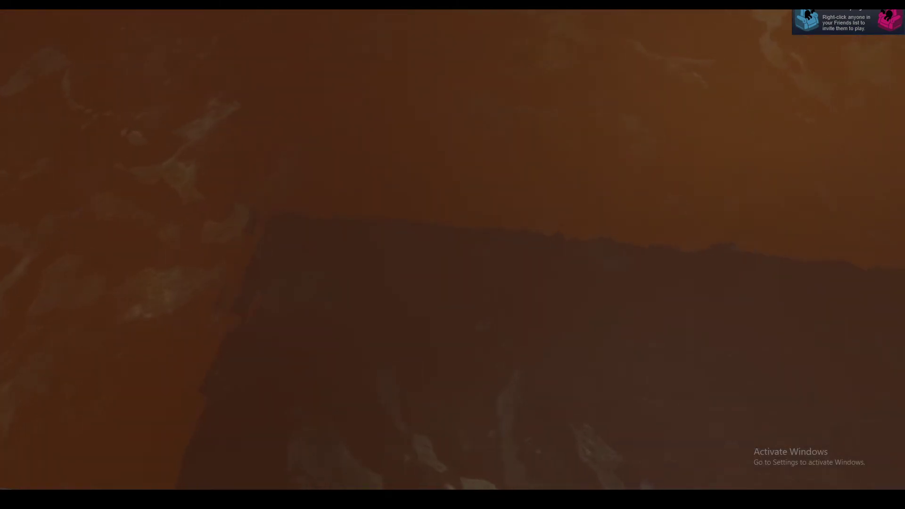
pyautogui.press('s')
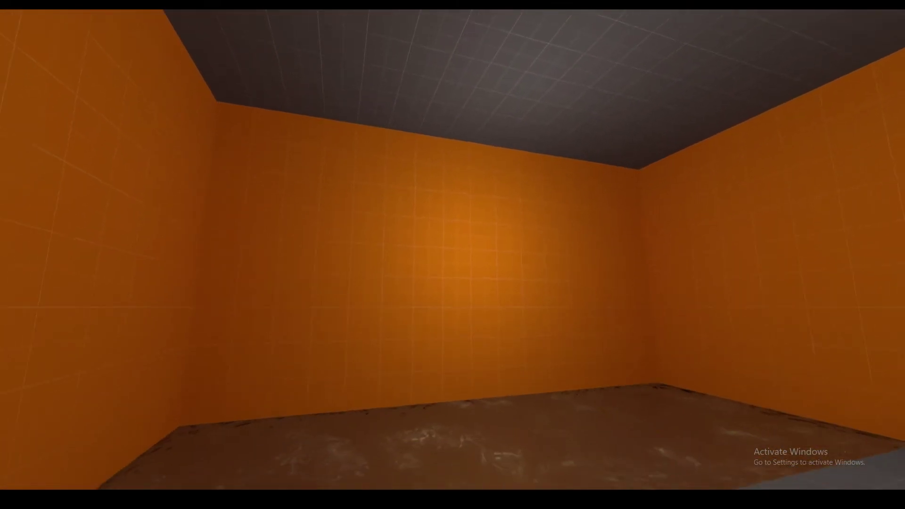
pyautogui.press('w')
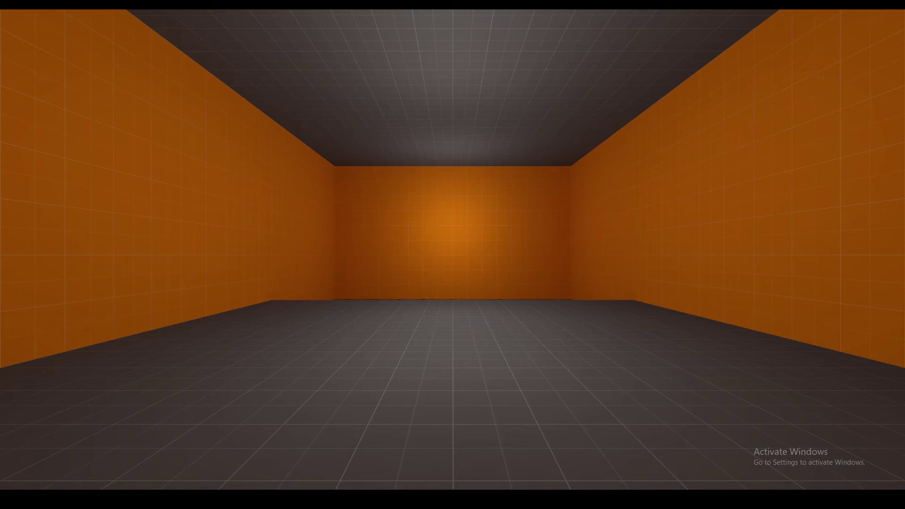
pyautogui.press('w')
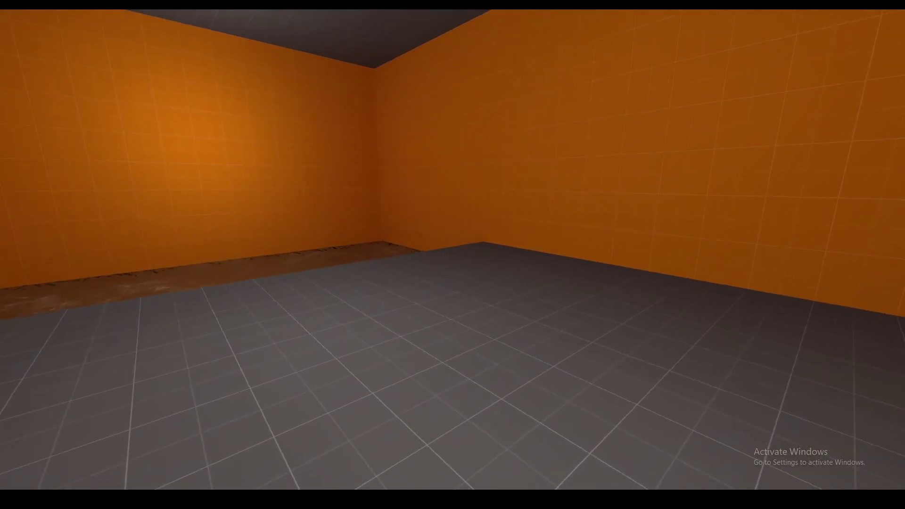
pyautogui.press('w')
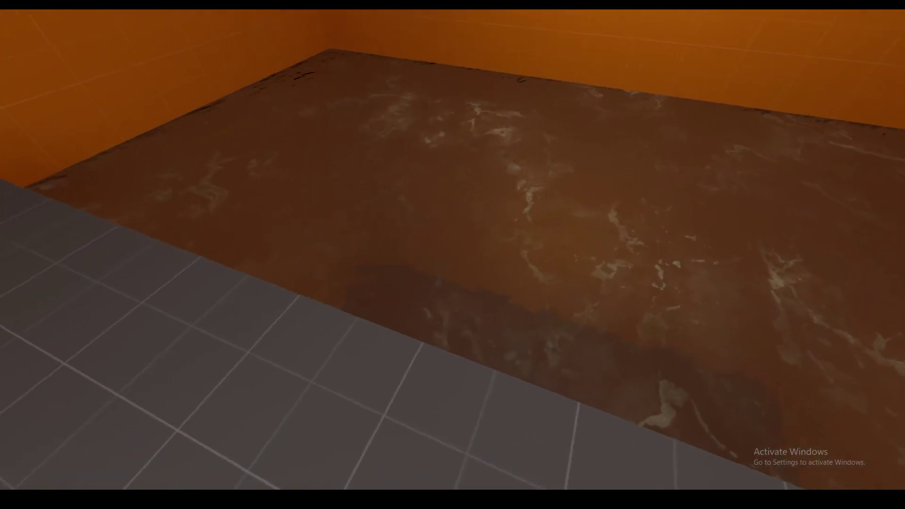
pyautogui.press('w')
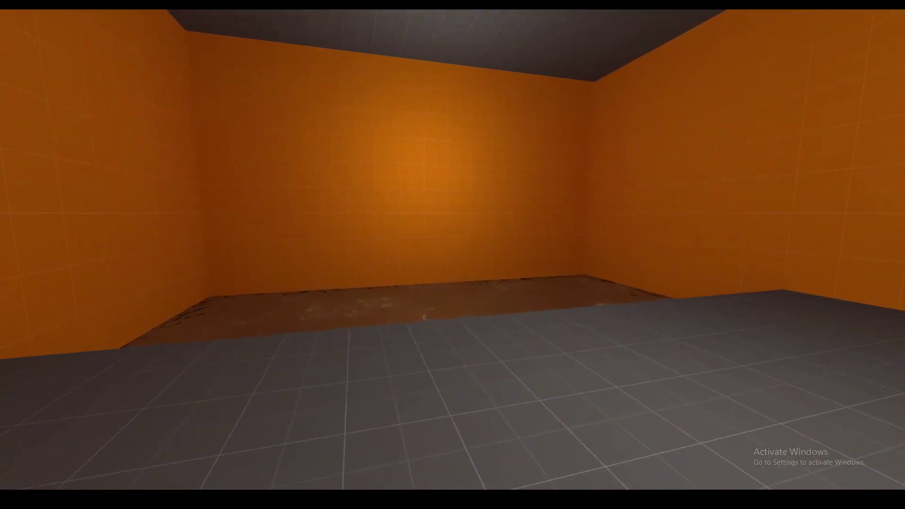
pyautogui.press('w')
pyautogui.moveTo(453, 255)
pyautogui.press('w')
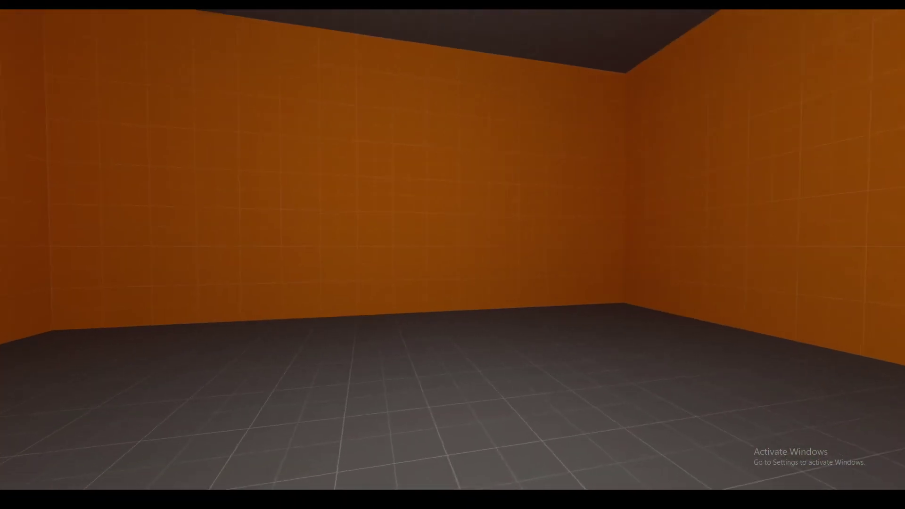
pyautogui.press('w')
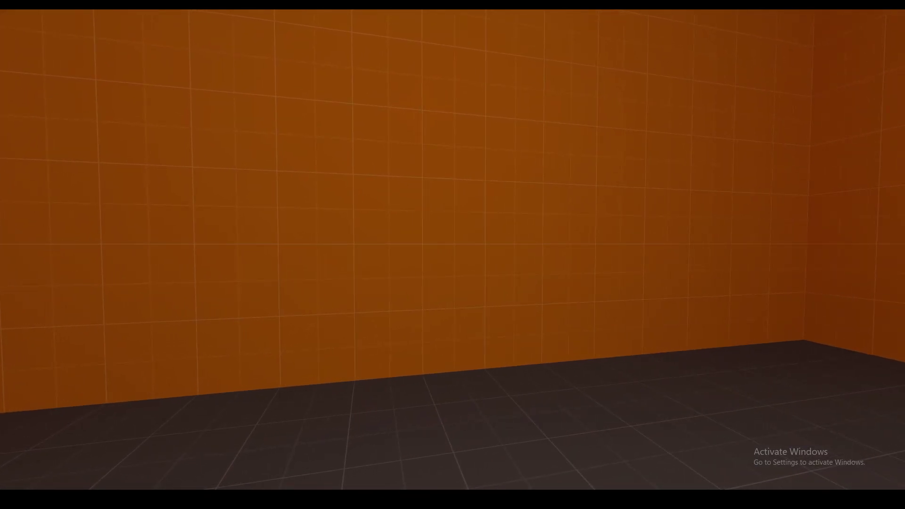
pyautogui.press('w')
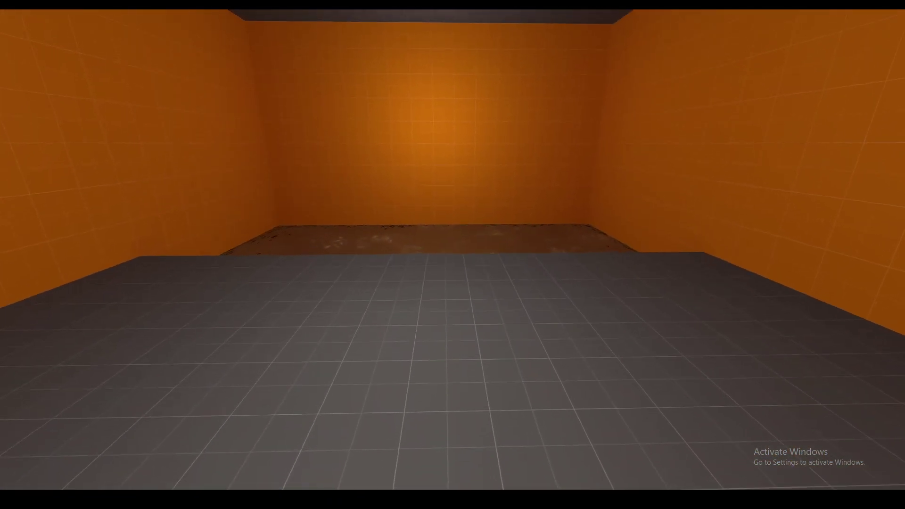
pyautogui.press('w')
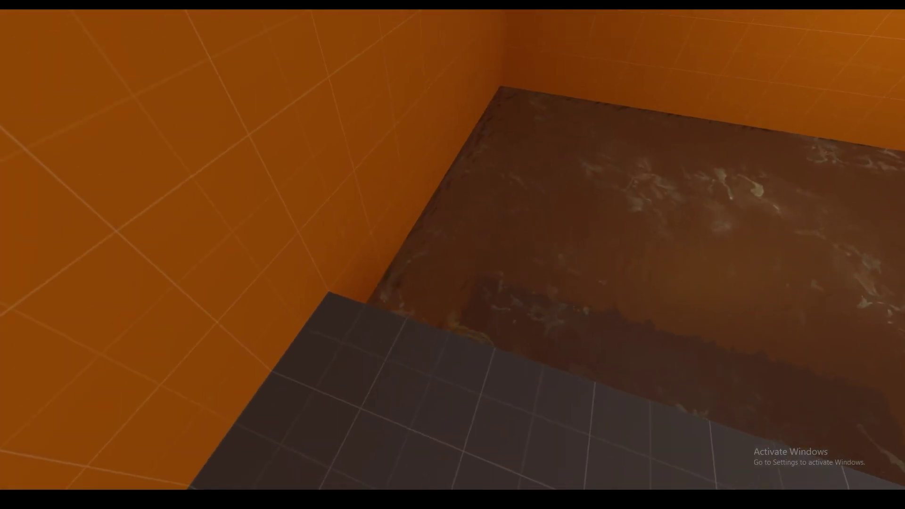
pyautogui.press('d')
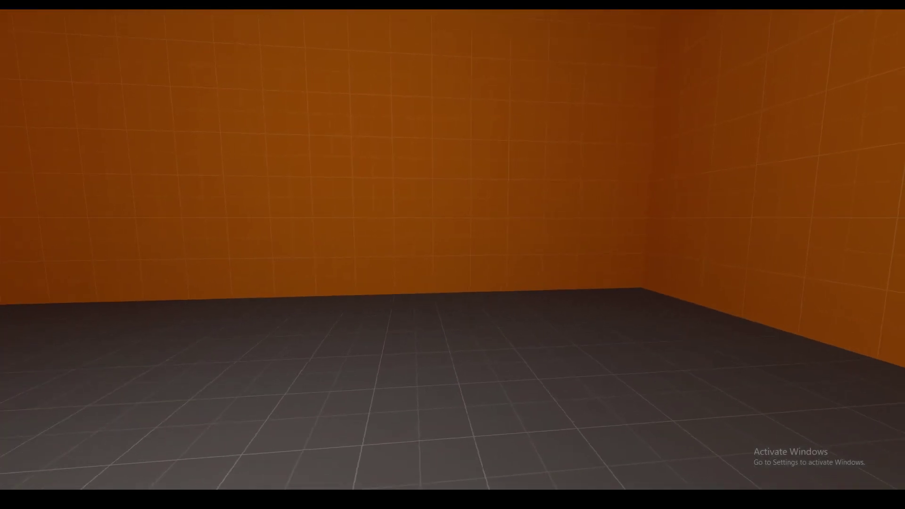
pyautogui.press('w')
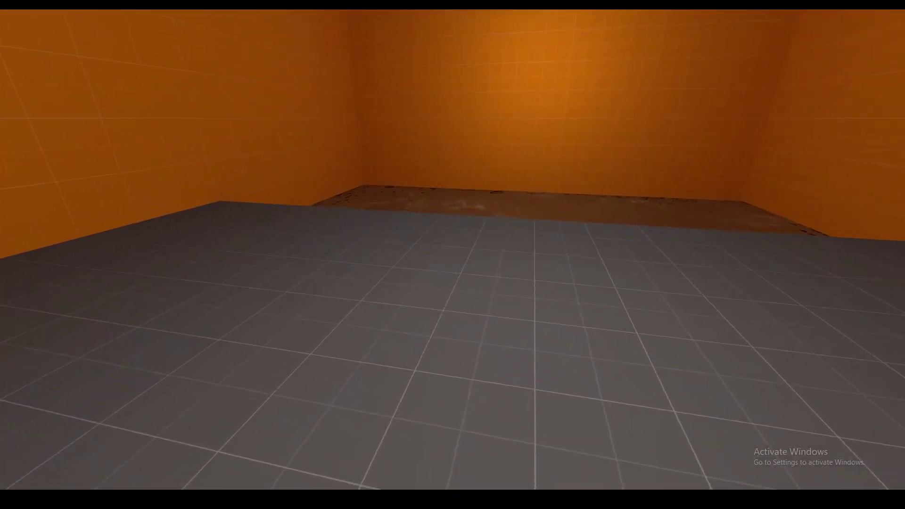
pyautogui.press('w')
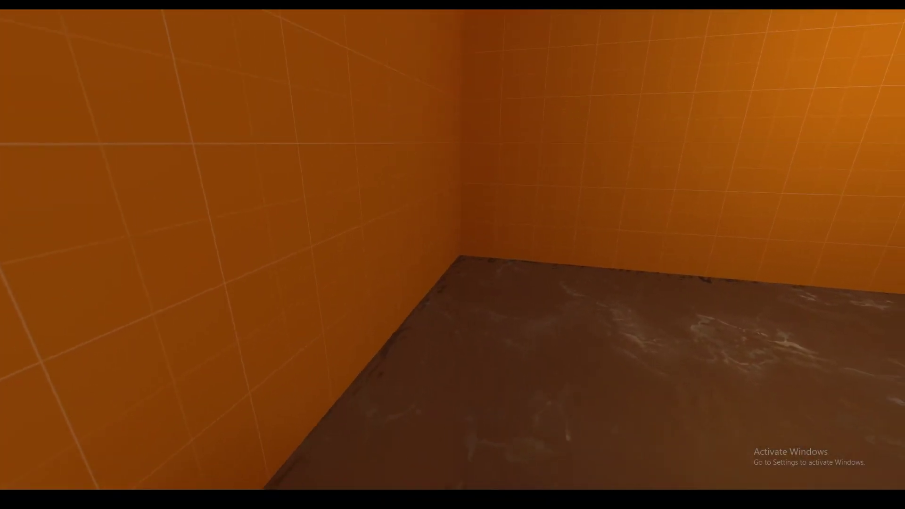